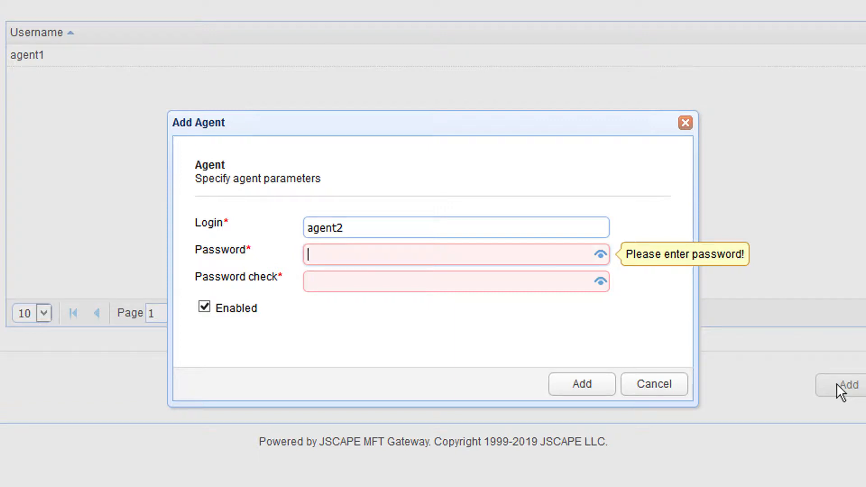
# Step: Enter and confirm agent2's password, then add the agent2 account
pyautogui.write('password1')
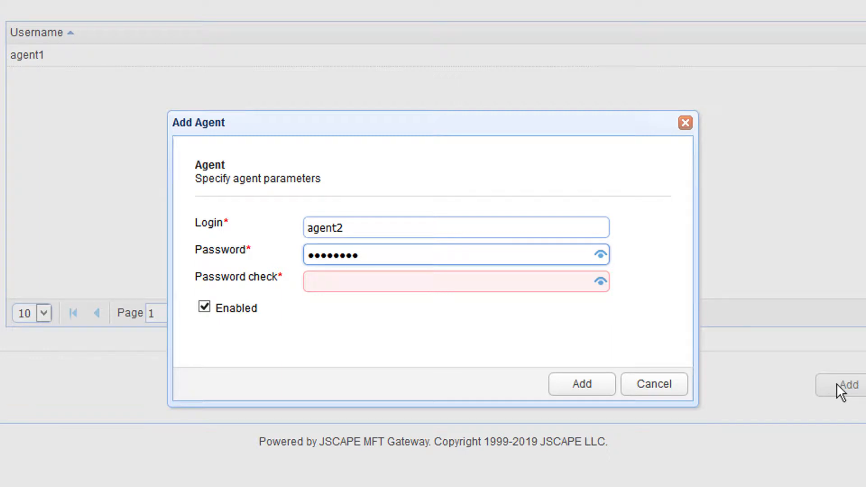
pyautogui.press('Tab')
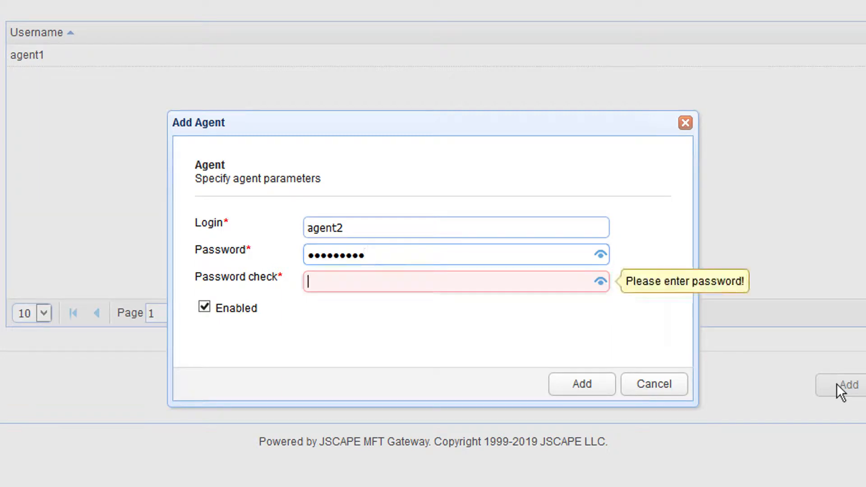
pyautogui.write('password1')
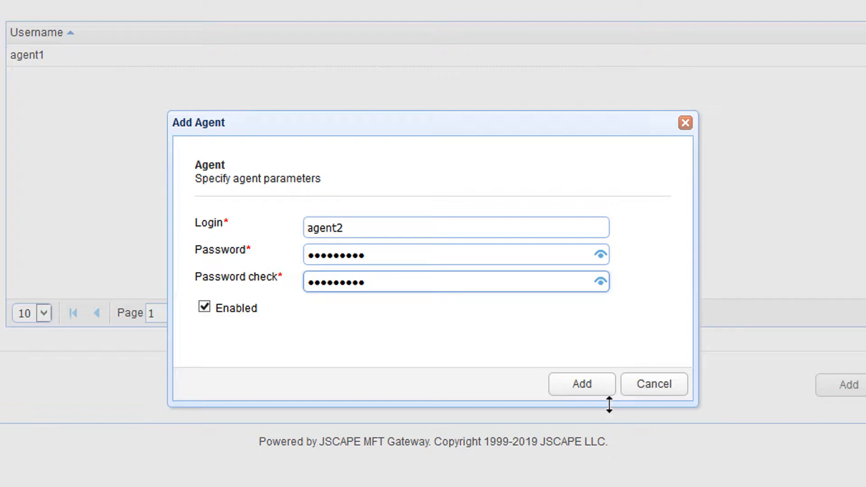
pyautogui.click(581, 385)
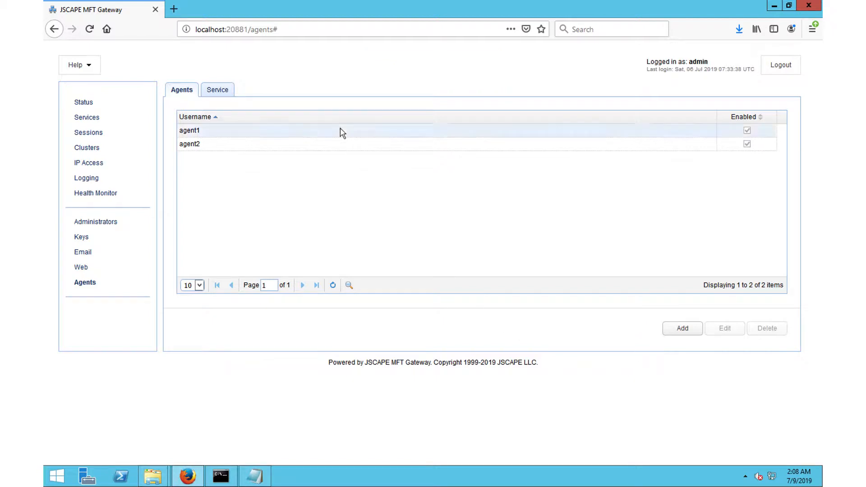
# Step: Show the agent Service tab with service 0.0.0.0:30025 and key example_rsa
pyautogui.click(225, 93)
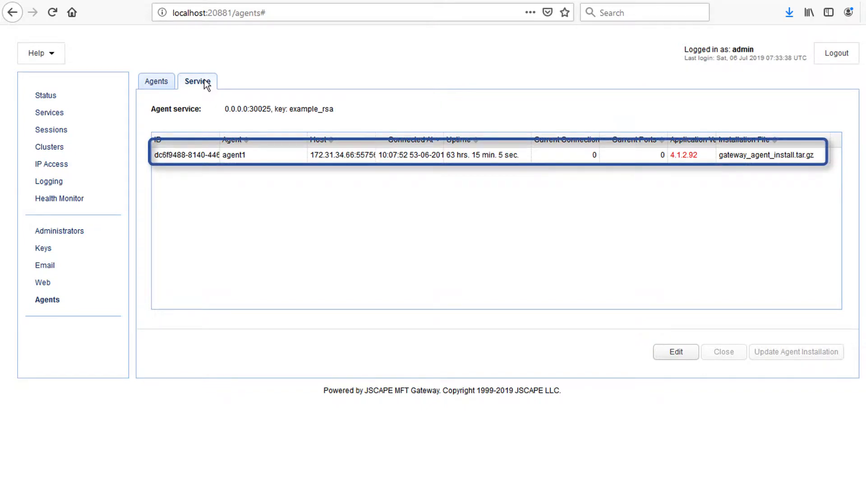
pyautogui.click(676, 354)
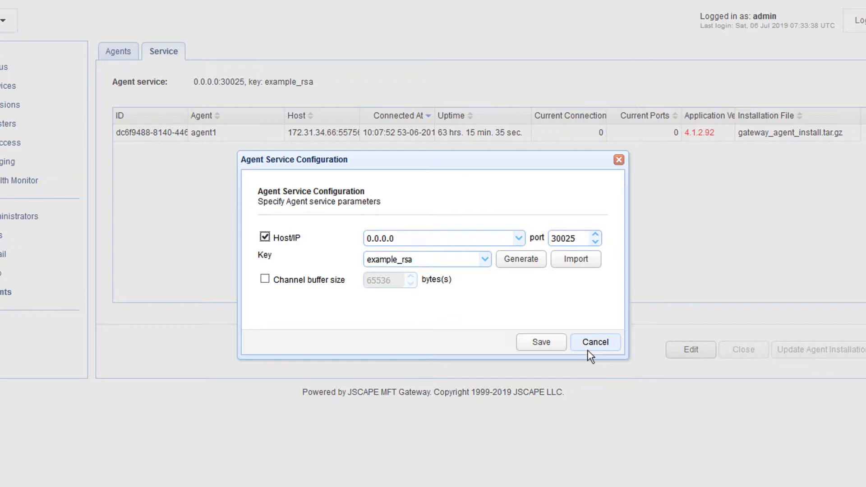
pyautogui.click(590, 354)
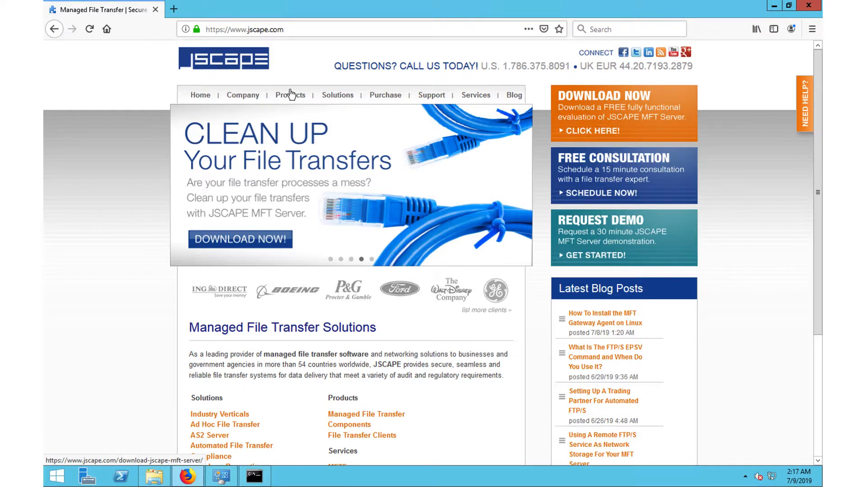
# Step: Go from Products > Managed File Transfer to the JSCAPE MFT Gateway download request form
pyautogui.moveTo(289, 96)
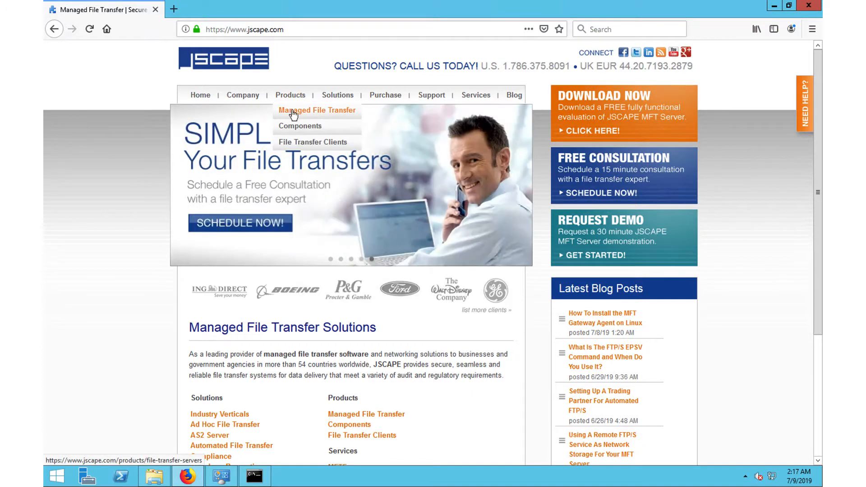
pyautogui.click(292, 115)
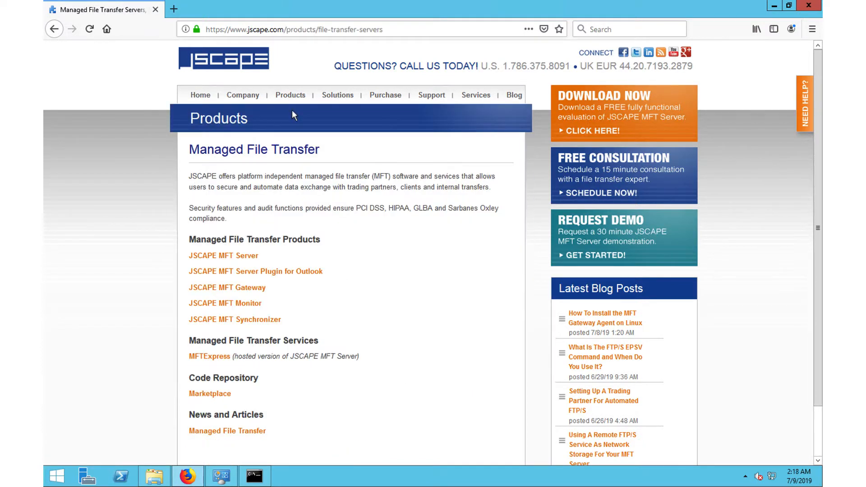
pyautogui.click(262, 289)
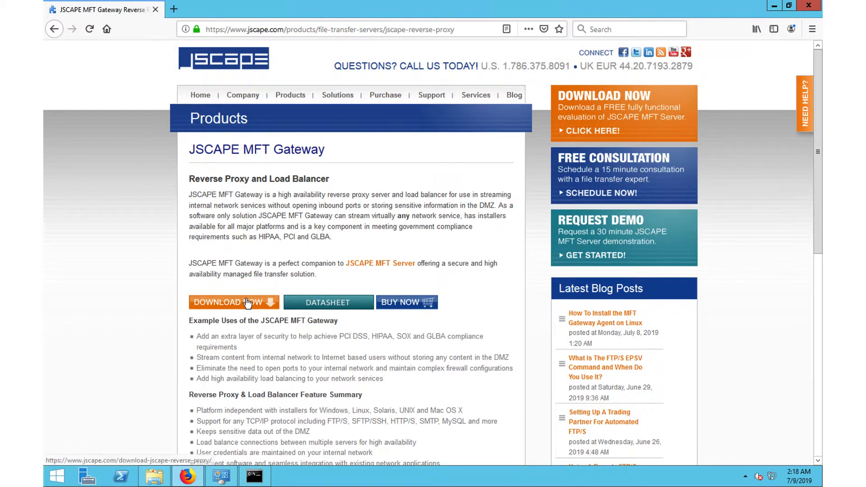
pyautogui.click(247, 303)
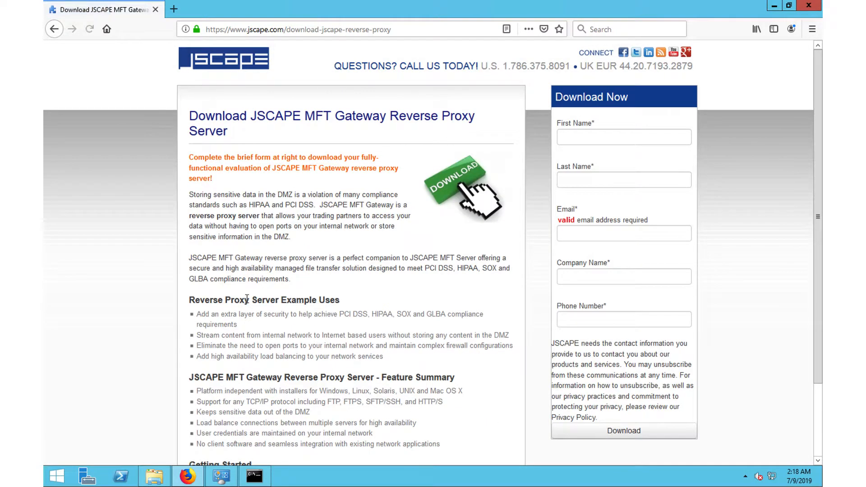
# Step: Fill in the requester's first name, last name, e-mail and company JSCAPE, then submit
pyautogui.click(590, 134)
pyautogui.press('Tab')
pyautogui.press('Tab')
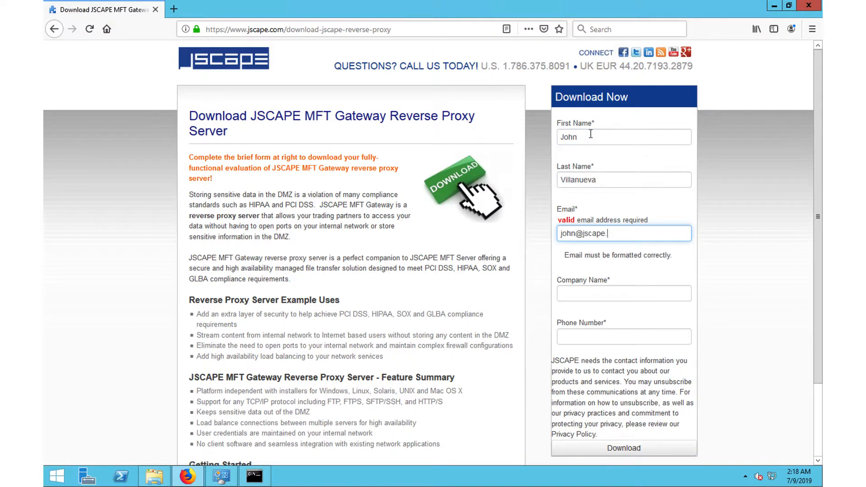
pyautogui.click(590, 278)
pyautogui.write('JSCAPE')
pyautogui.click(617, 433)
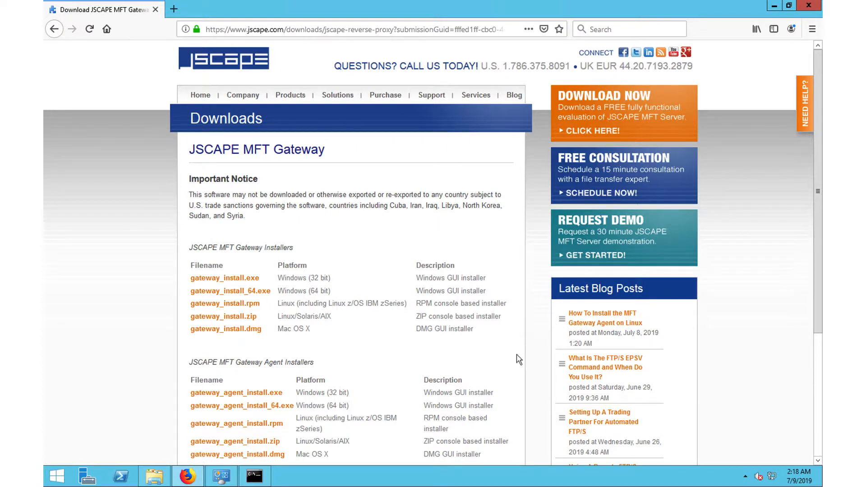
# Step: Save gateway_agent_install_64.exe and show it in its Downloads folder
pyautogui.scroll(-3, 518, 359)
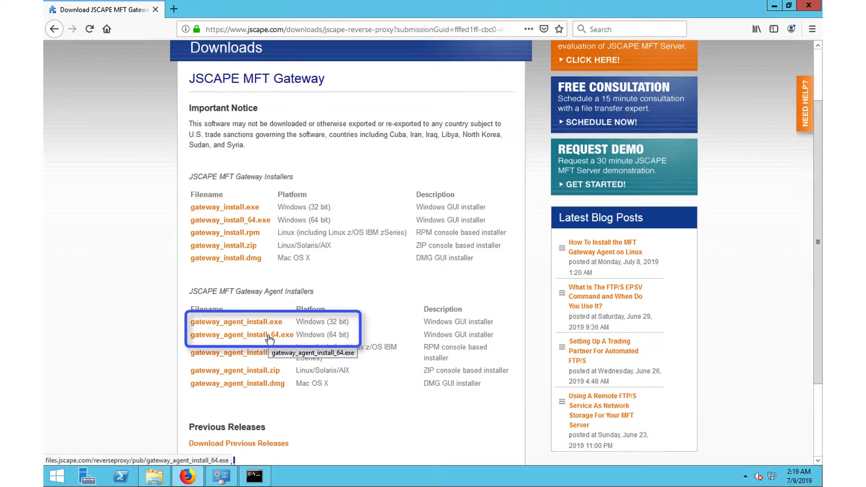
pyautogui.click(270, 336)
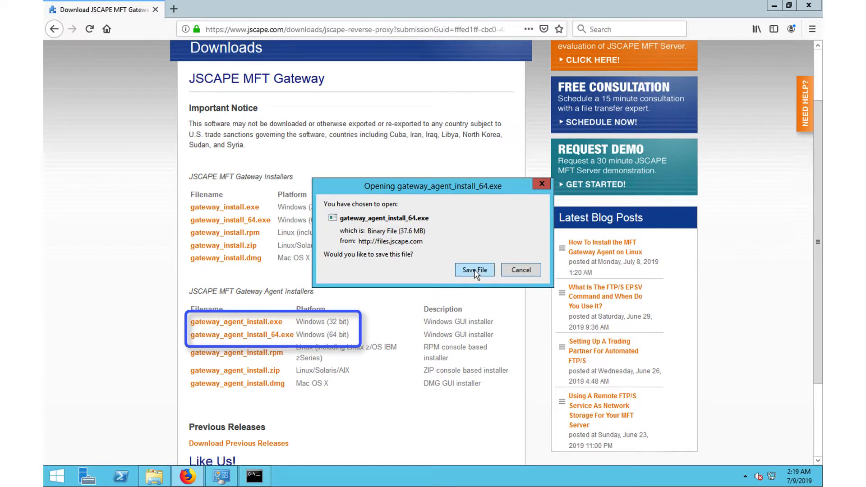
pyautogui.click(475, 271)
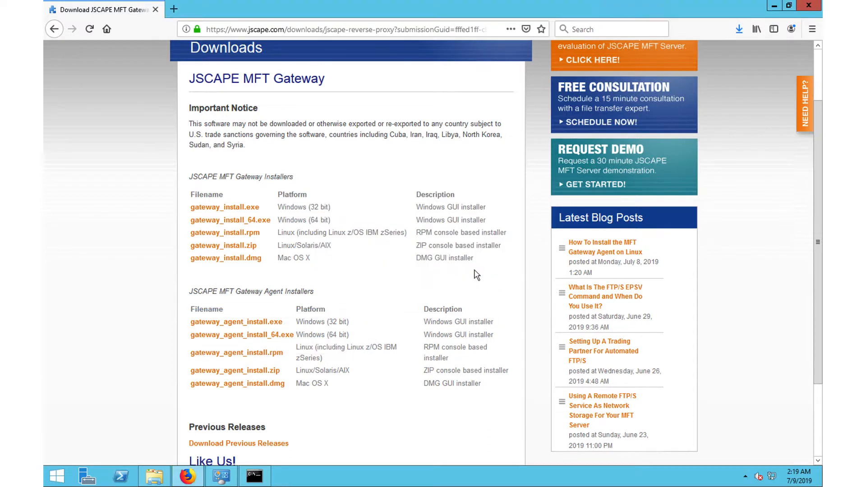
pyautogui.click(740, 29)
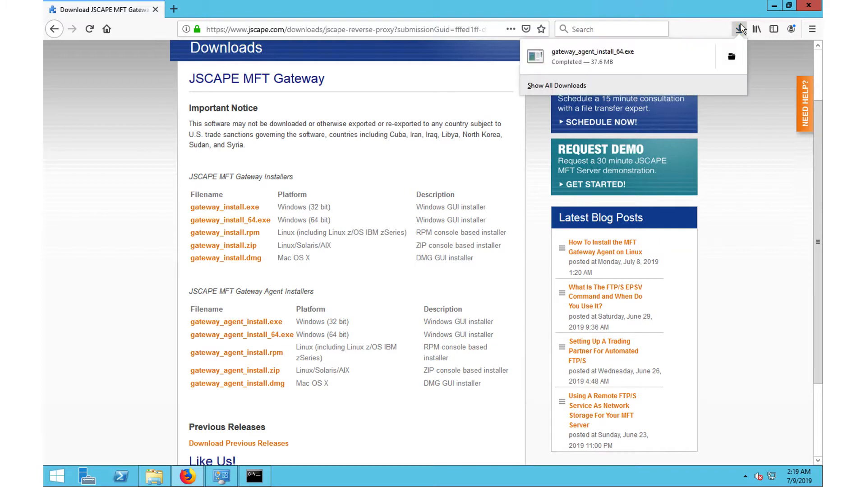
pyautogui.click(732, 57)
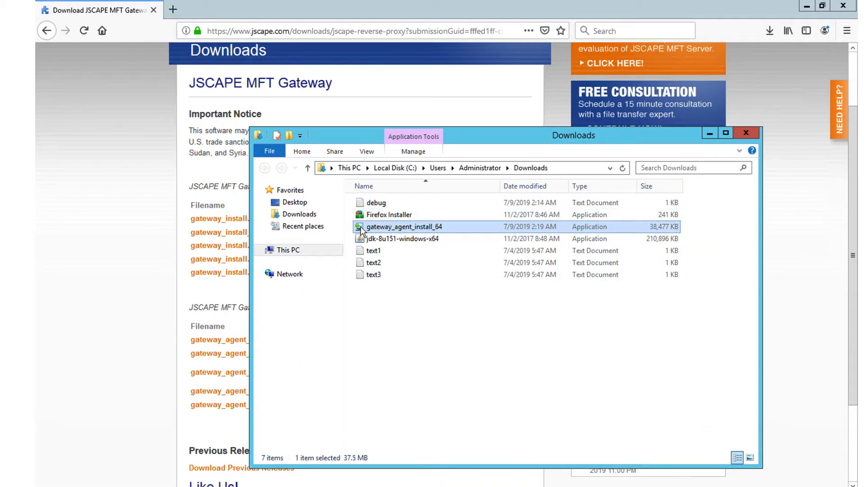
# Step: Launch the agent installer, allow it to run, and accept the licence agreement
pyautogui.doubleClick(360, 229)
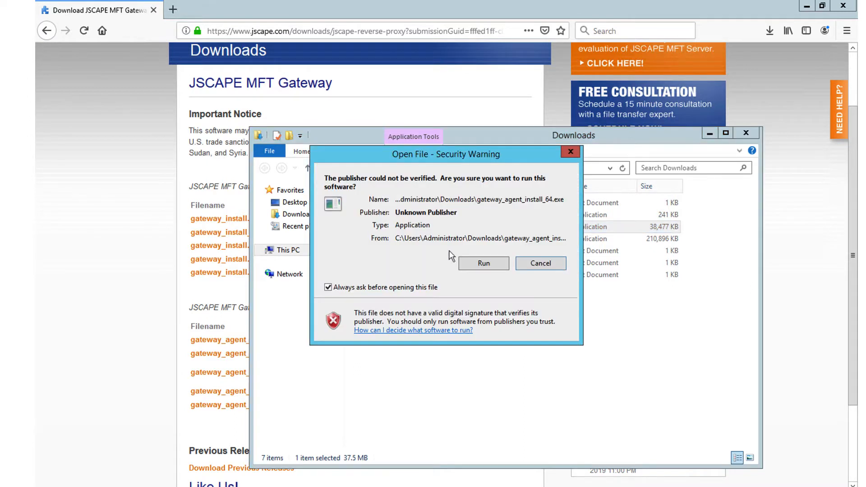
pyautogui.click(483, 263)
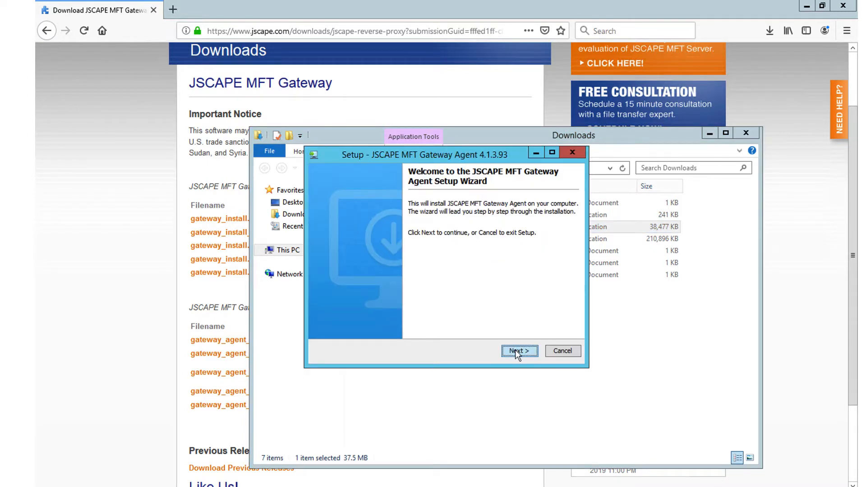
pyautogui.click(515, 350)
pyautogui.click(364, 311)
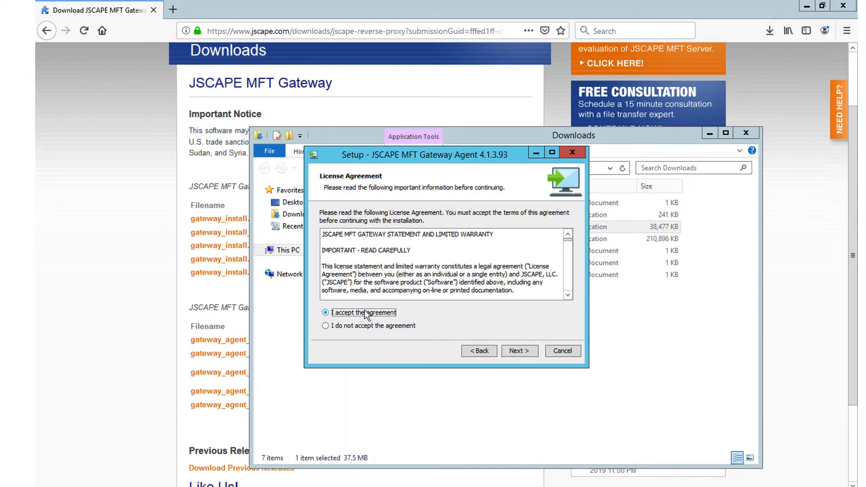
pyautogui.click(515, 350)
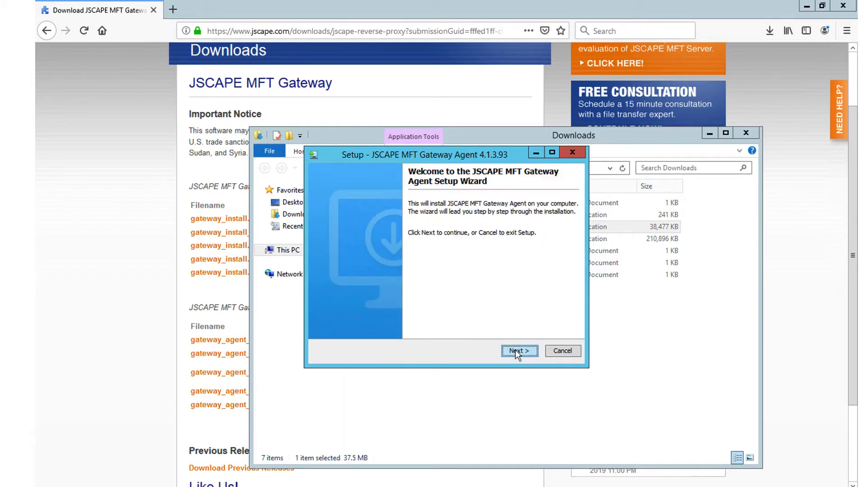
# Step: Keep the default installation and Start Menu folders, then check the gateway address
pyautogui.click(515, 350)
pyautogui.click(365, 311)
pyautogui.click(514, 351)
pyautogui.click(515, 350)
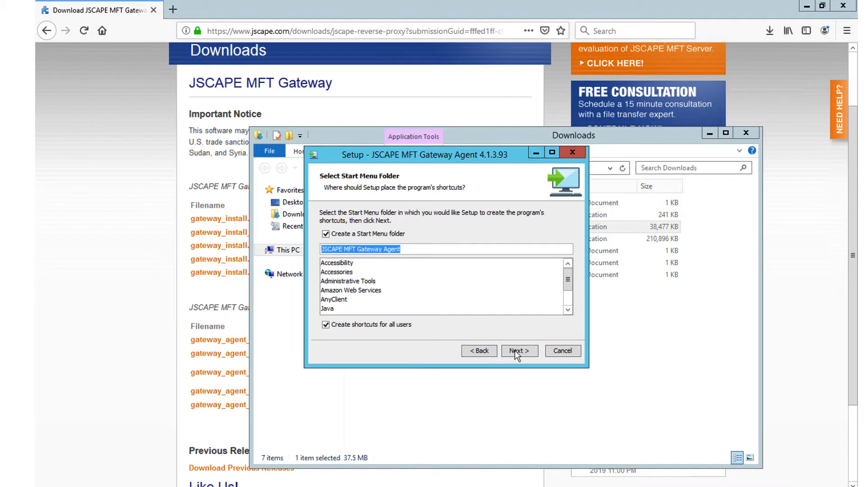
pyautogui.click(515, 351)
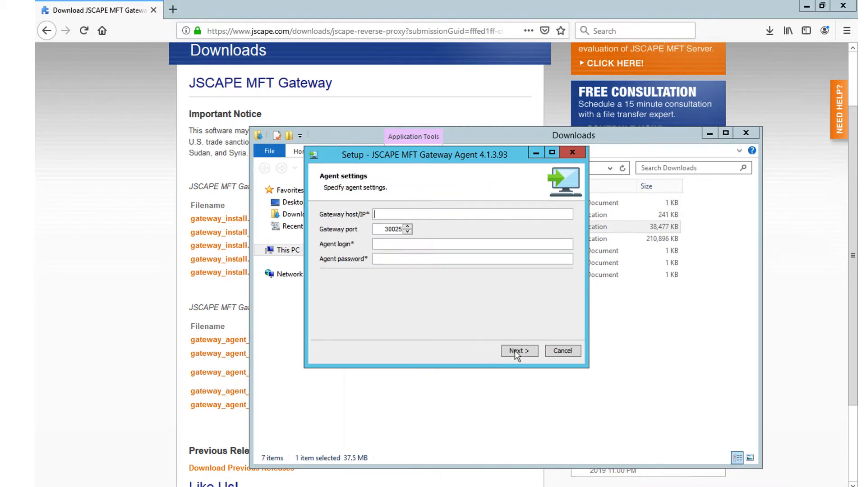
pyautogui.hotkey('alt', 'Tab')
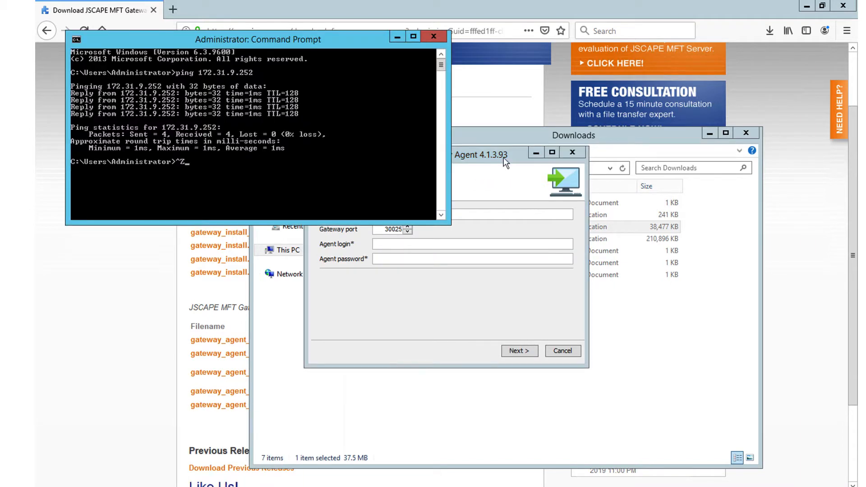
# Step: Point the agent at 172.31.9.252 port 30025 with login agent2 and its password, then finish
pyautogui.click(390, 215)
pyautogui.write('172.31.9.252')
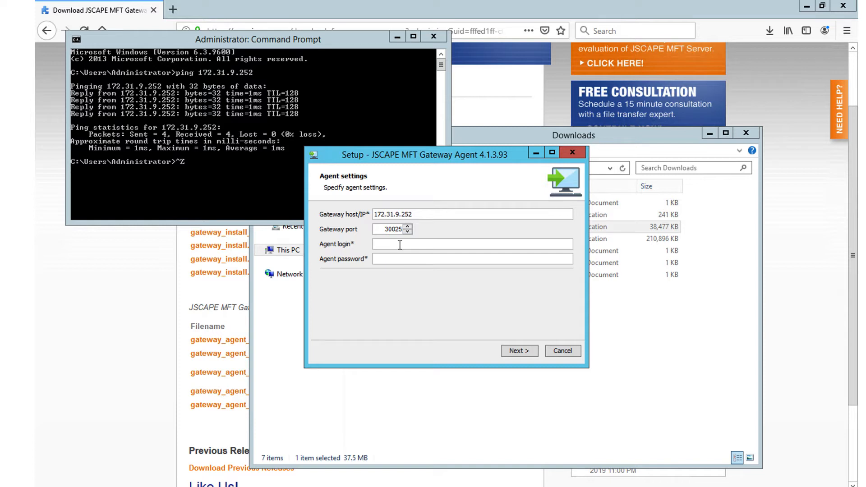
pyautogui.write('agent2')
pyautogui.press('Tab')
pyautogui.write('•••••••••')
pyautogui.click(505, 353)
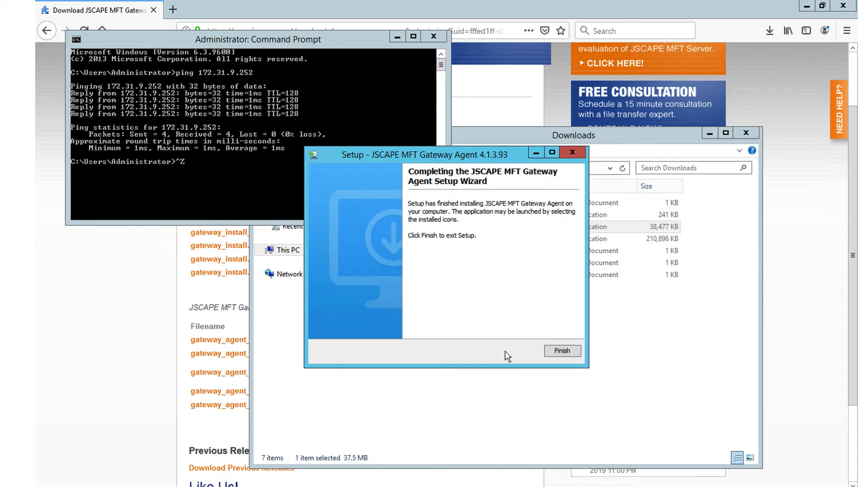
pyautogui.click(564, 351)
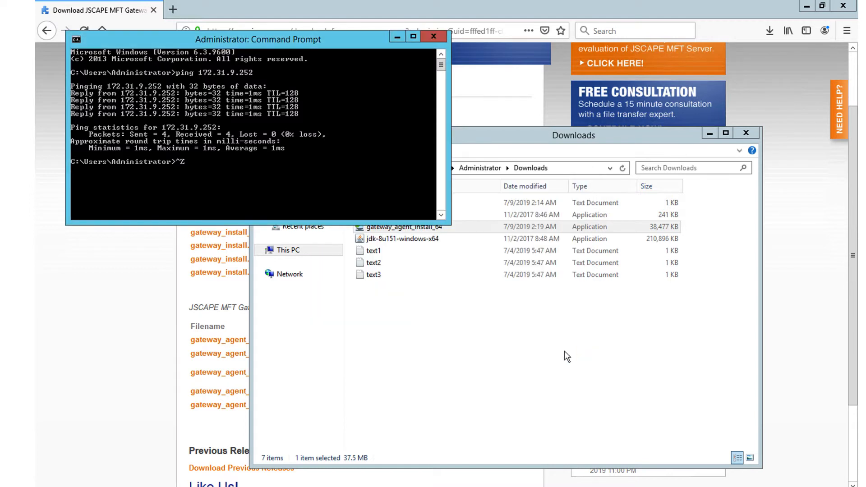